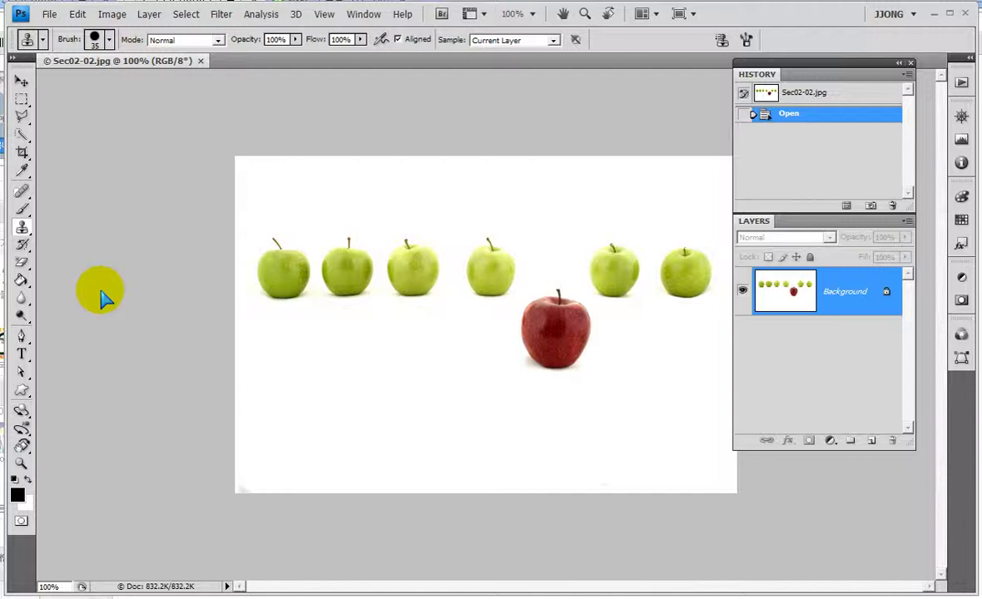
Step: Float Sec02-02.jpg in its own window, enlarge it to show the whole photo, and reposition it
{"action": "left_click_drag", "start_coordinate": [71, 61], "coordinate": [64, 62]}
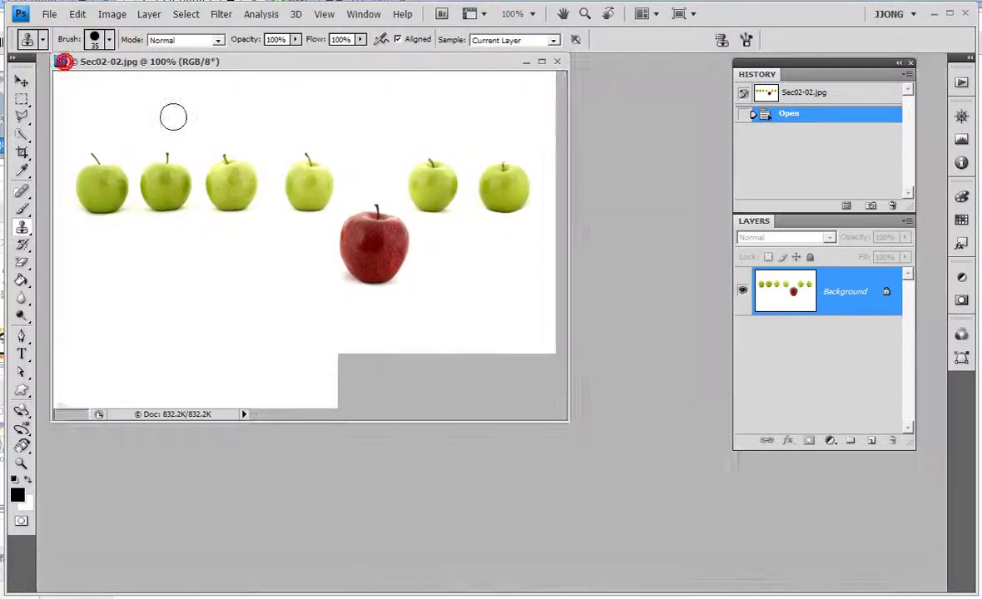
{"action": "left_click_drag", "start_coordinate": [565, 416], "coordinate": [645, 498]}
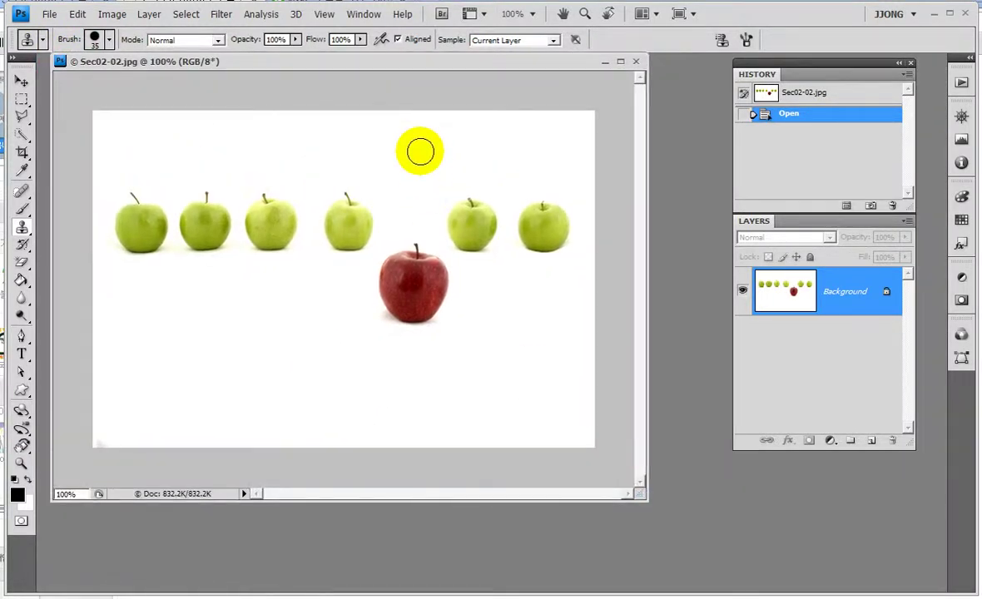
{"action": "left_click_drag", "start_coordinate": [410, 66], "coordinate": [443, 84]}
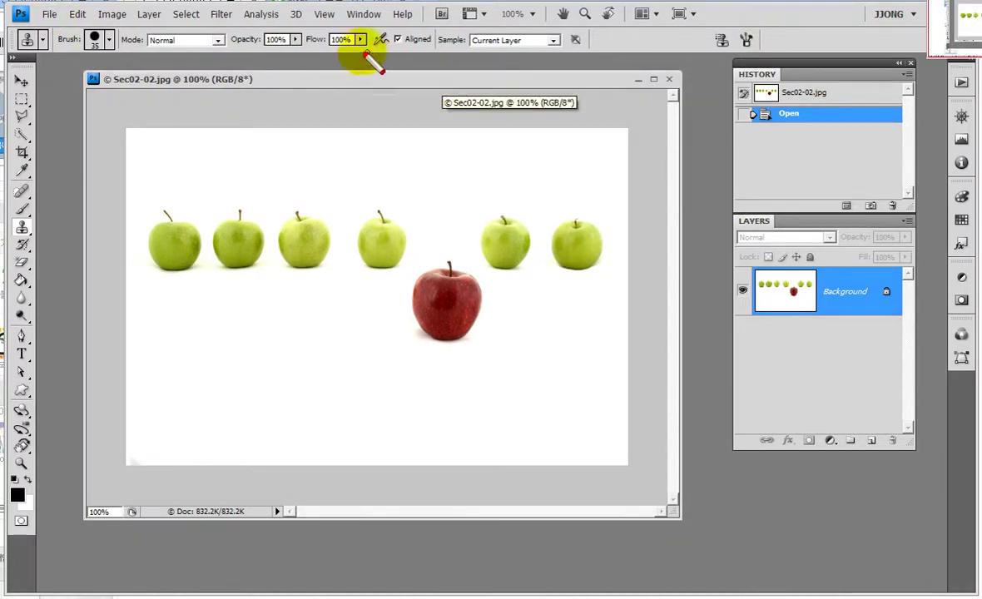
Step: Rearrange elements along the top of the workspace to tidy the layout
{"action": "left_click_drag", "start_coordinate": [394, 49], "coordinate": [398, 43]}
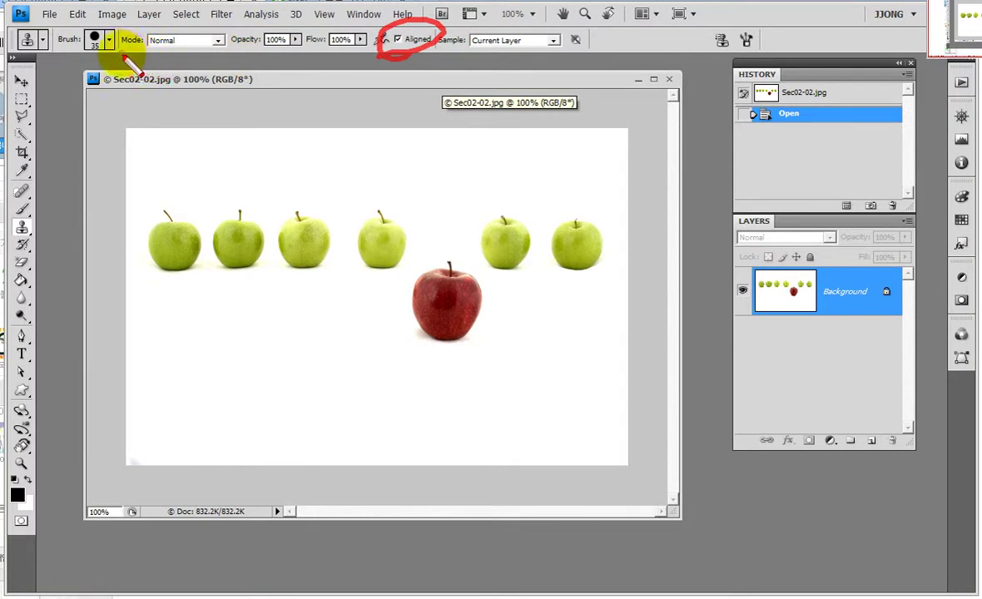
{"action": "left_click", "coordinate": [122, 52]}
{"action": "left_click_drag", "start_coordinate": [123, 53], "coordinate": [385, 55]}
{"action": "left_click_drag", "start_coordinate": [470, 52], "coordinate": [554, 50]}
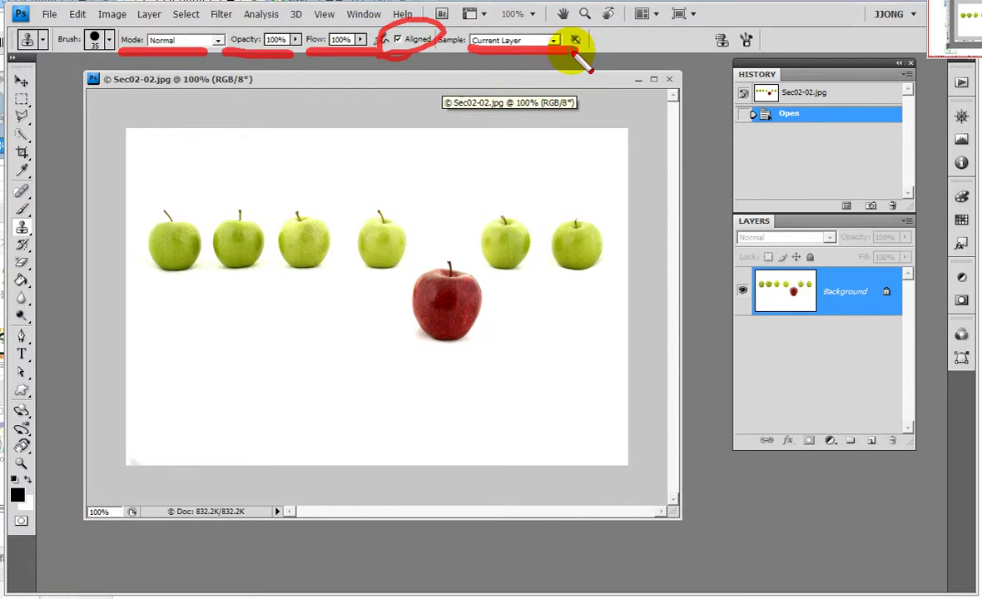
{"action": "key", "text": "Escape"}
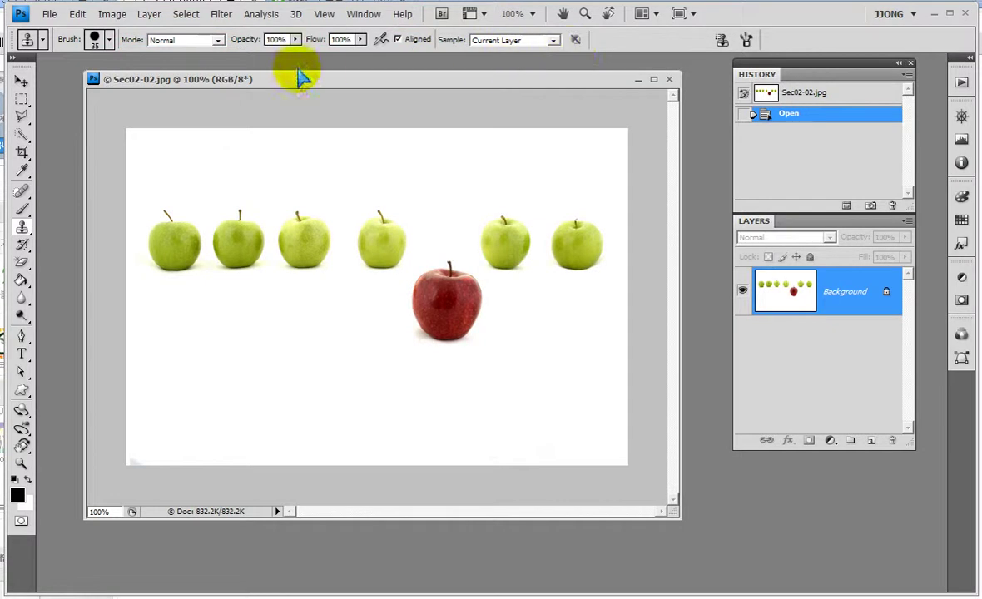
Step: Switch to the Clone Stamp with a 50 px brush, sampling the leftmost green apple as source
{"action": "left_click", "coordinate": [25, 232]}
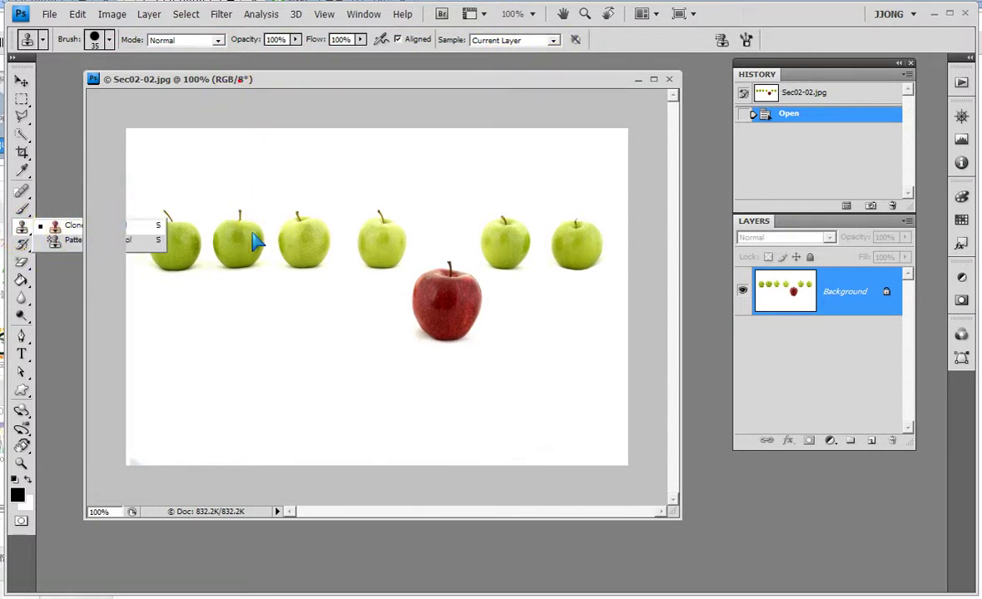
{"action": "left_click", "coordinate": [218, 250]}
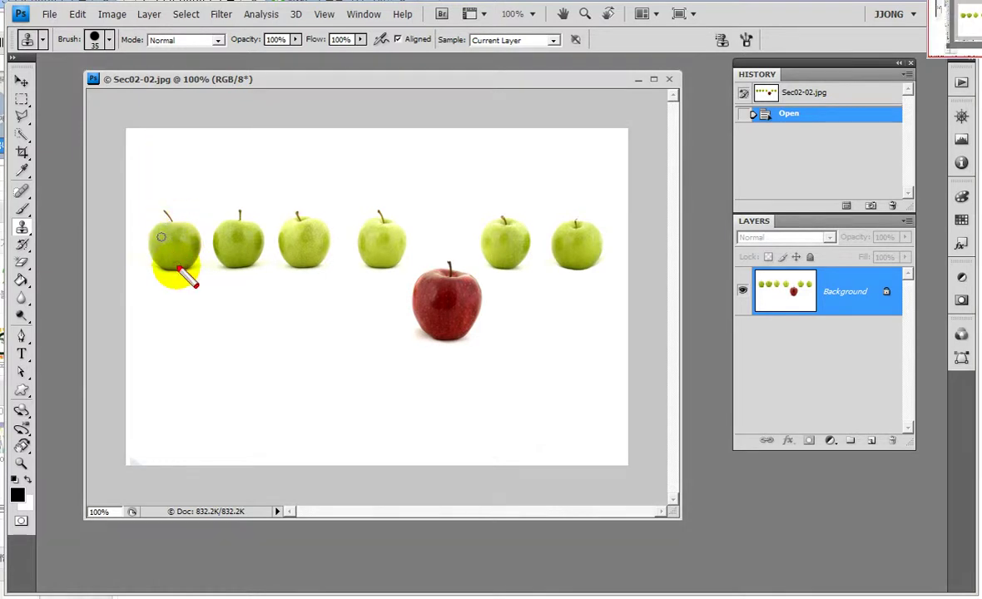
{"action": "left_click_drag", "start_coordinate": [159, 187], "coordinate": [195, 180]}
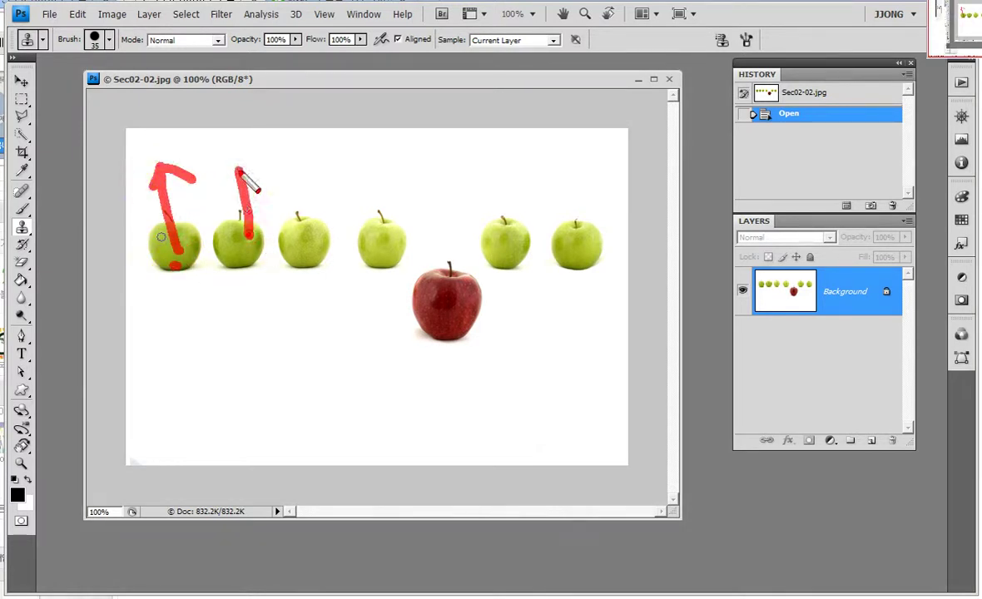
{"action": "left_click_drag", "start_coordinate": [241, 238], "coordinate": [271, 183]}
{"action": "left_click_drag", "start_coordinate": [318, 236], "coordinate": [306, 170]}
{"action": "mouse_move", "coordinate": [382, 221]}
{"action": "left_mouse_down"}
{"action": "mouse_move", "coordinate": [367, 160]}
{"action": "mouse_move", "coordinate": [391, 175]}
{"action": "left_mouse_up"}
{"action": "left_click_drag", "start_coordinate": [505, 226], "coordinate": [500, 142]}
{"action": "mouse_move", "coordinate": [474, 175]}
{"action": "left_mouse_down"}
{"action": "mouse_move", "coordinate": [503, 152]}
{"action": "mouse_move", "coordinate": [528, 172]}
{"action": "left_mouse_up"}
{"action": "mouse_move", "coordinate": [581, 229]}
{"action": "left_mouse_down"}
{"action": "mouse_move", "coordinate": [566, 176]}
{"action": "mouse_move", "coordinate": [597, 197]}
{"action": "left_mouse_up"}
{"action": "mouse_move", "coordinate": [136, 166]}
{"action": "left_mouse_down"}
{"action": "mouse_move", "coordinate": [163, 190]}
{"action": "mouse_move", "coordinate": [504, 153]}
{"action": "mouse_move", "coordinate": [105, 193]}
{"action": "left_mouse_up"}
{"action": "key", "text": "Escape"}
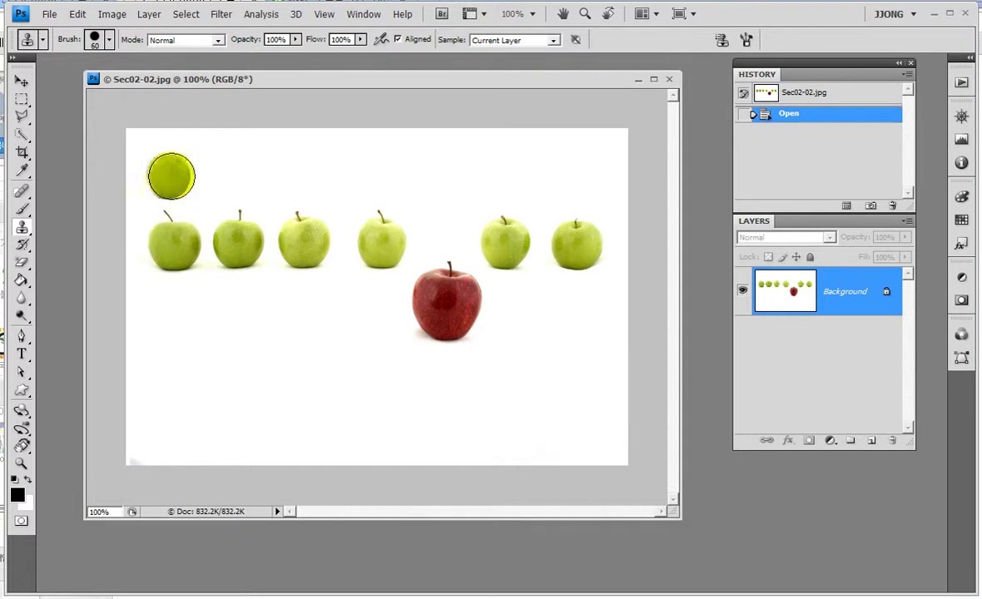
Step: With Aligned on, clone green apples above the first, third, fifth and sixth apples
{"action": "mouse_move", "coordinate": [162, 180]}
{"action": "left_mouse_down"}
{"action": "mouse_move", "coordinate": [166, 161]}
{"action": "mouse_move", "coordinate": [164, 175]}
{"action": "left_mouse_up"}
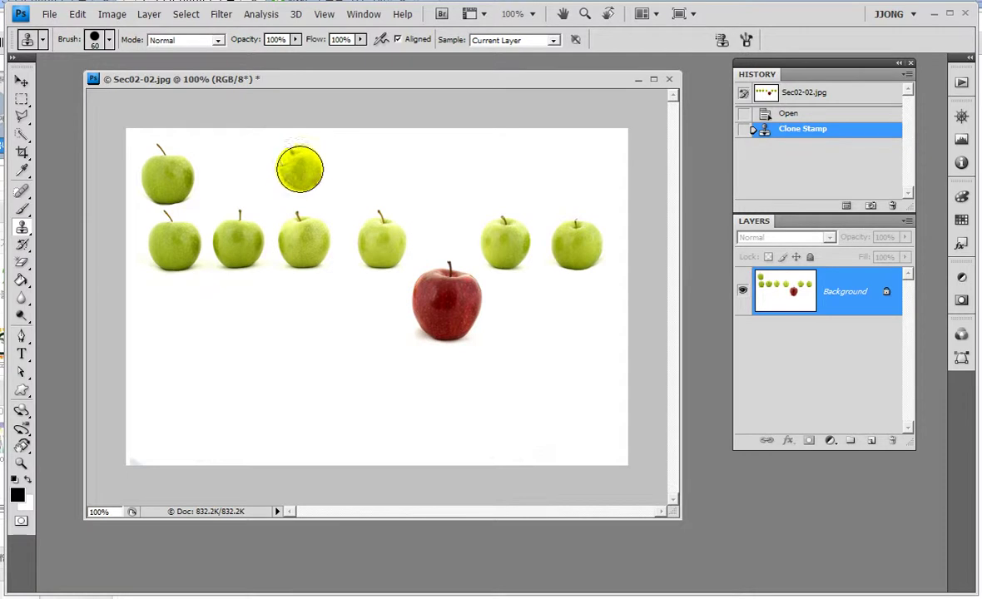
{"action": "left_click_drag", "start_coordinate": [299, 161], "coordinate": [305, 170]}
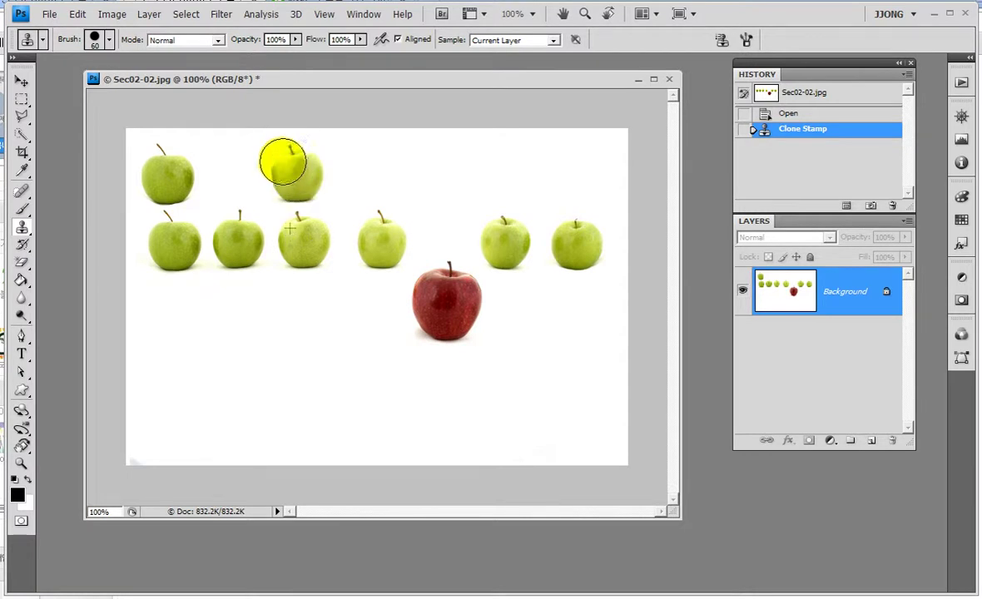
{"action": "left_click_drag", "start_coordinate": [304, 179], "coordinate": [308, 166]}
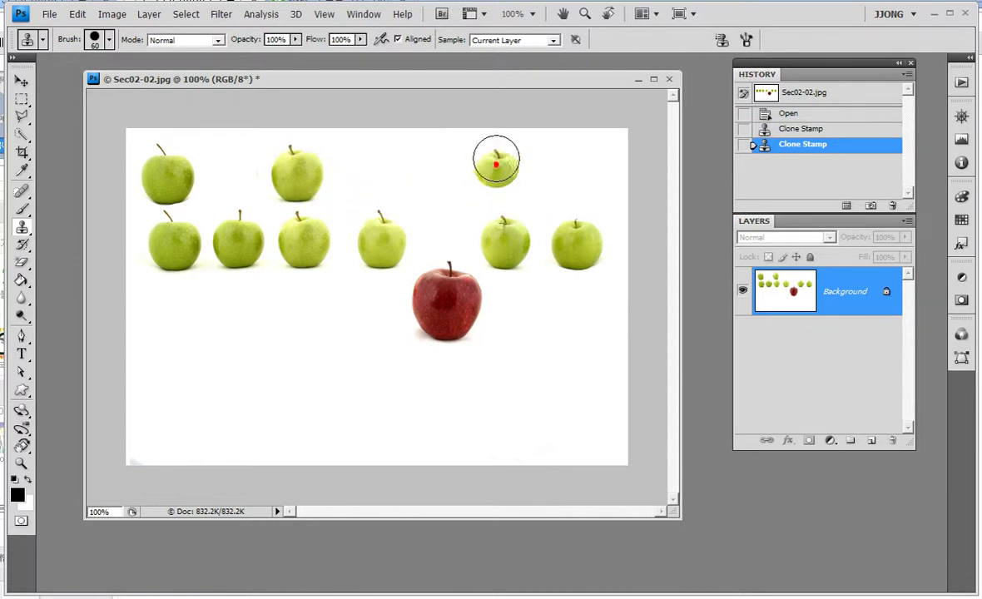
{"action": "mouse_move", "coordinate": [500, 169]}
{"action": "left_mouse_down"}
{"action": "mouse_move", "coordinate": [508, 175]}
{"action": "mouse_move", "coordinate": [509, 163]}
{"action": "left_mouse_up"}
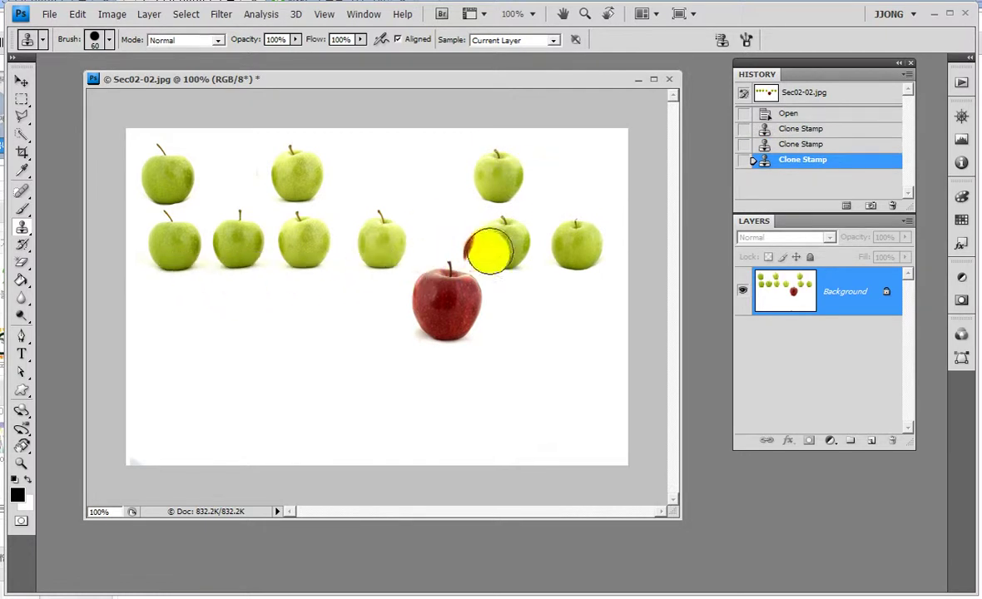
{"action": "mouse_move", "coordinate": [582, 175]}
{"action": "left_mouse_down"}
{"action": "mouse_move", "coordinate": [590, 167]}
{"action": "mouse_move", "coordinate": [578, 153]}
{"action": "left_mouse_up"}
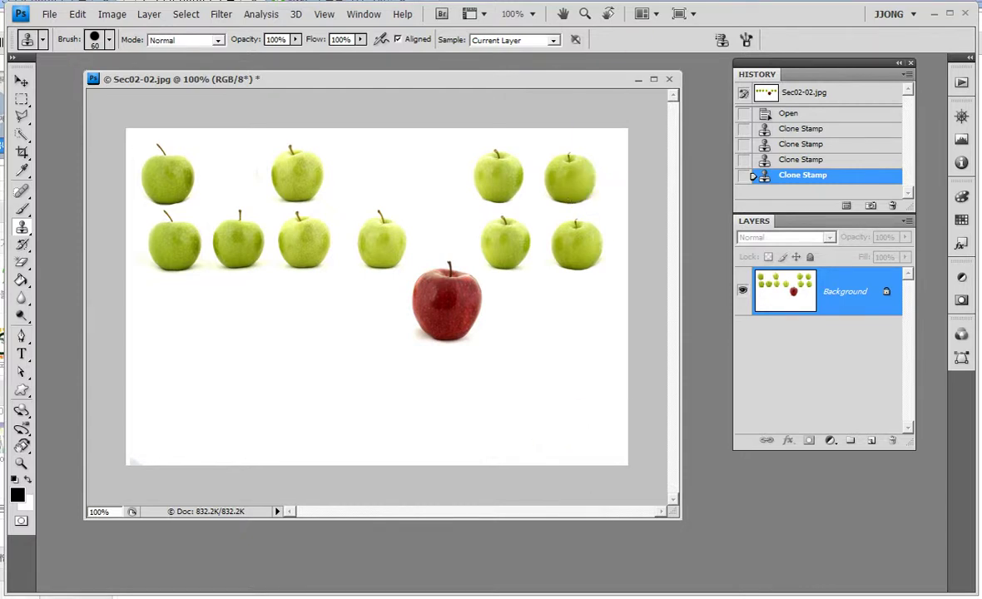
{"action": "left_click", "coordinate": [760, 537]}
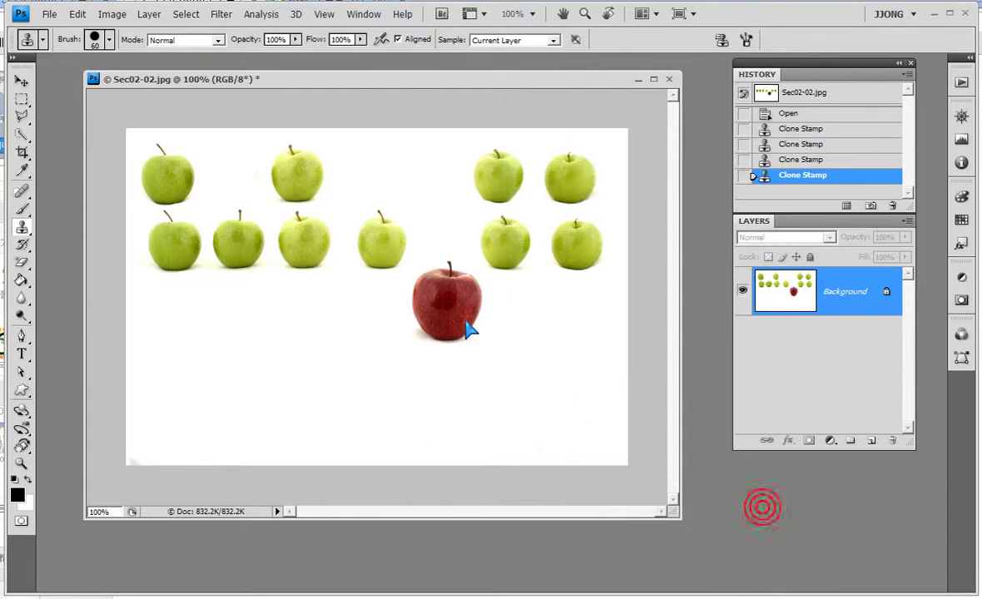
{"action": "left_click", "coordinate": [603, 353], "text": "alt"}
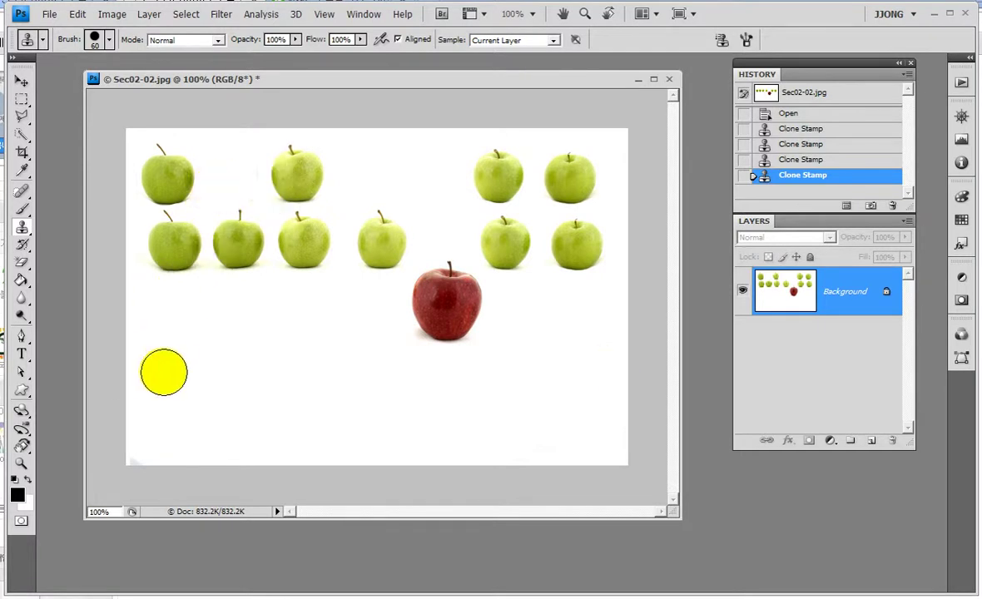
{"action": "left_click", "coordinate": [180, 340]}
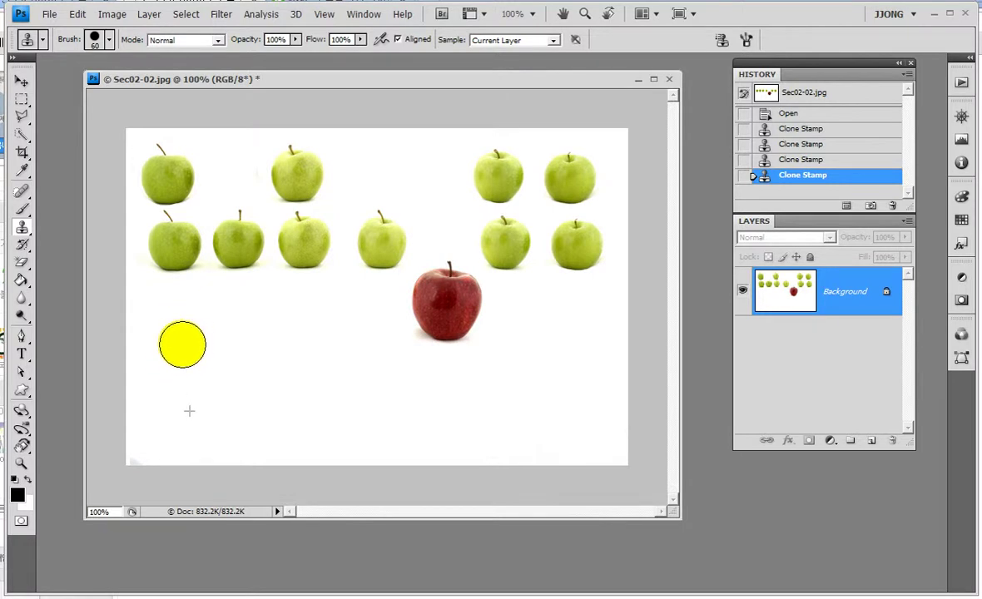
{"action": "mouse_move", "coordinate": [176, 337]}
{"action": "left_mouse_down"}
{"action": "mouse_move", "coordinate": [181, 326]}
{"action": "mouse_move", "coordinate": [223, 333]}
{"action": "mouse_move", "coordinate": [191, 352]}
{"action": "left_mouse_up"}
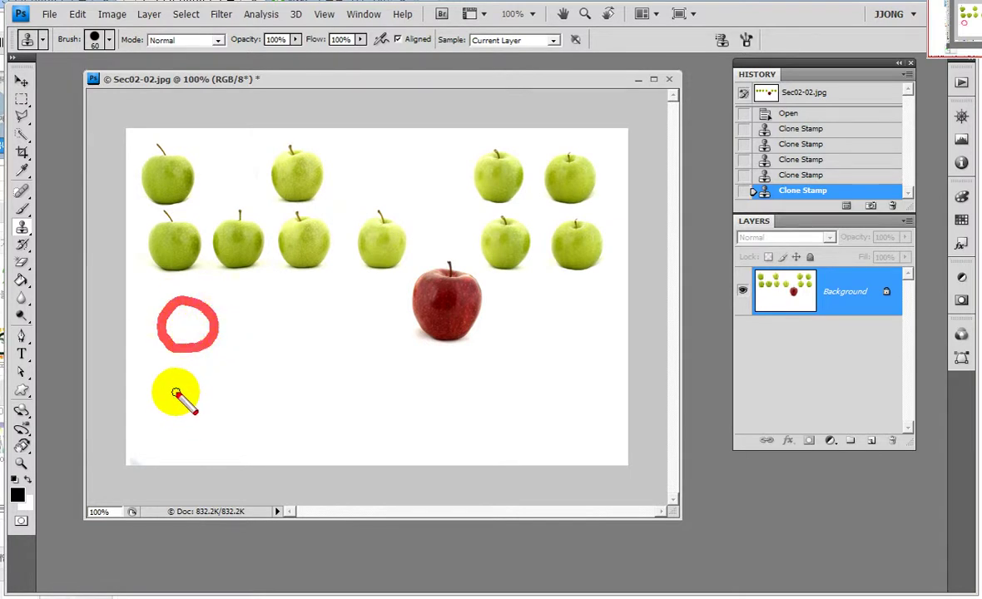
{"action": "mouse_move", "coordinate": [167, 402]}
{"action": "left_mouse_down"}
{"action": "mouse_move", "coordinate": [216, 402]}
{"action": "mouse_move", "coordinate": [194, 426]}
{"action": "left_mouse_up"}
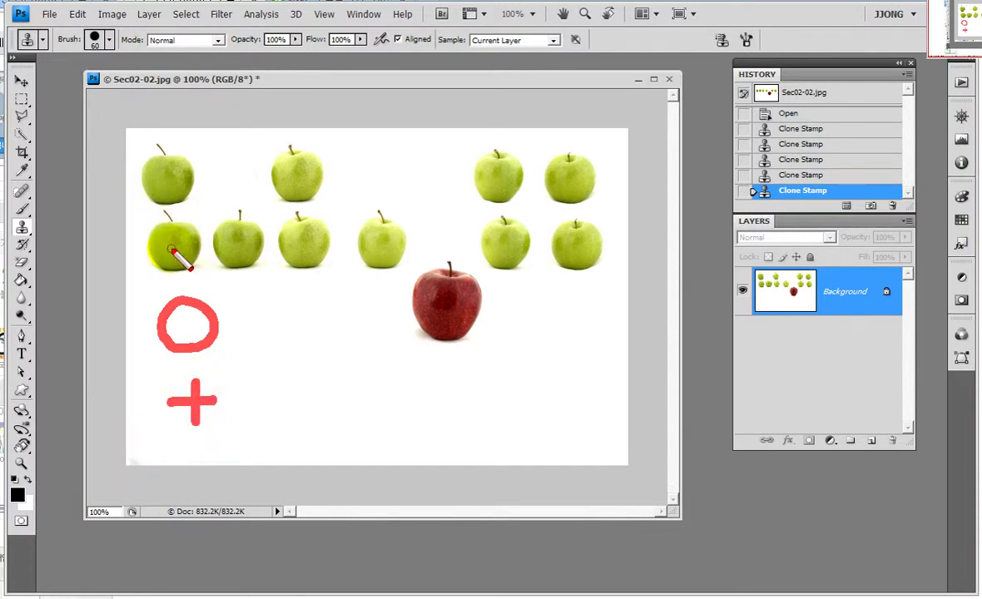
{"action": "key", "text": "e"}
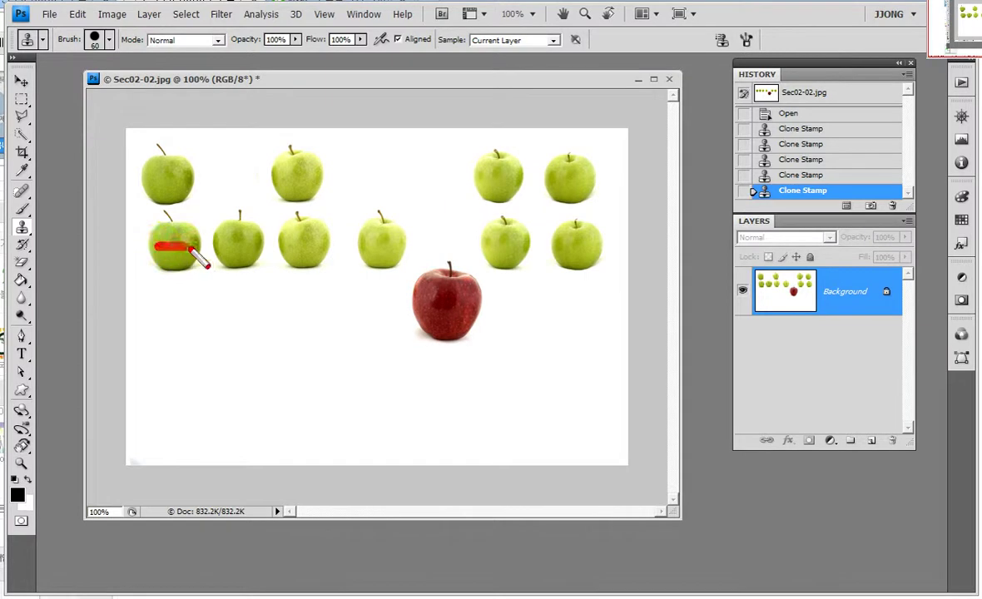
{"action": "left_click_drag", "start_coordinate": [176, 228], "coordinate": [175, 265]}
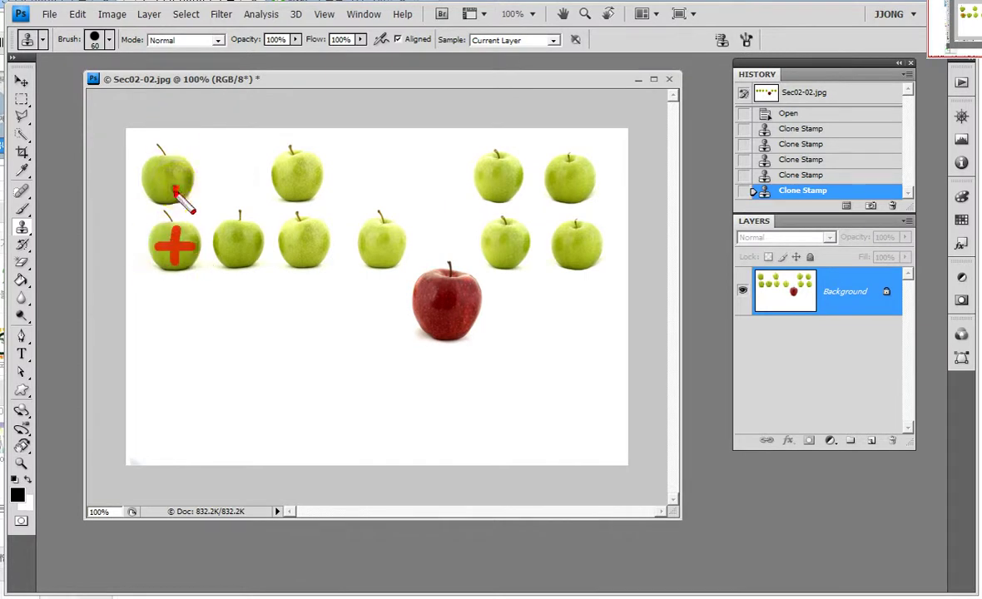
{"action": "left_click_drag", "start_coordinate": [178, 140], "coordinate": [183, 178]}
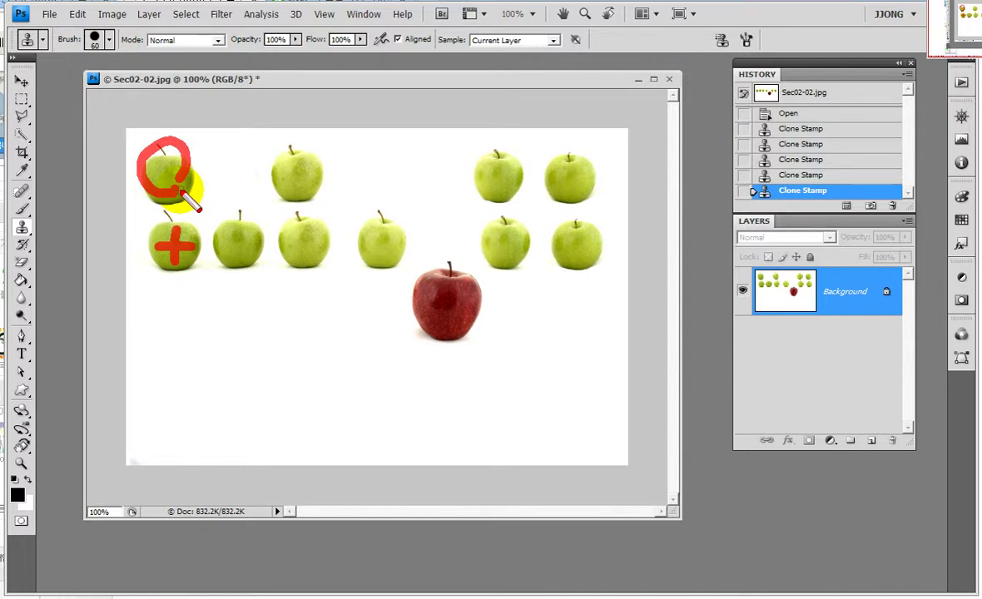
{"action": "left_click_drag", "start_coordinate": [305, 230], "coordinate": [306, 254]}
{"action": "mouse_move", "coordinate": [293, 148]}
{"action": "left_mouse_down"}
{"action": "mouse_move", "coordinate": [287, 173]}
{"action": "mouse_move", "coordinate": [316, 177]}
{"action": "left_mouse_up"}
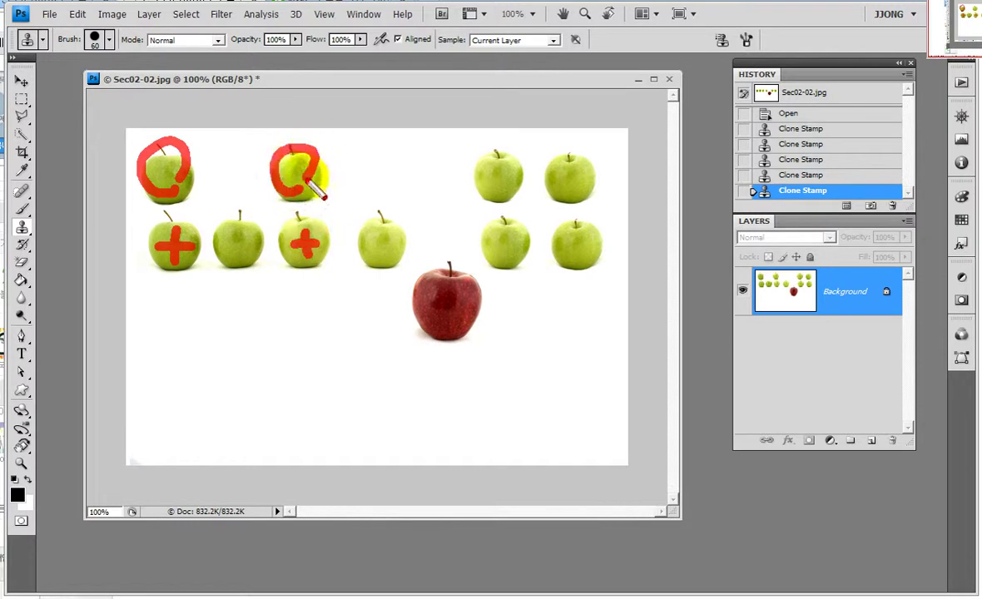
{"action": "left_click_drag", "start_coordinate": [491, 241], "coordinate": [520, 244]}
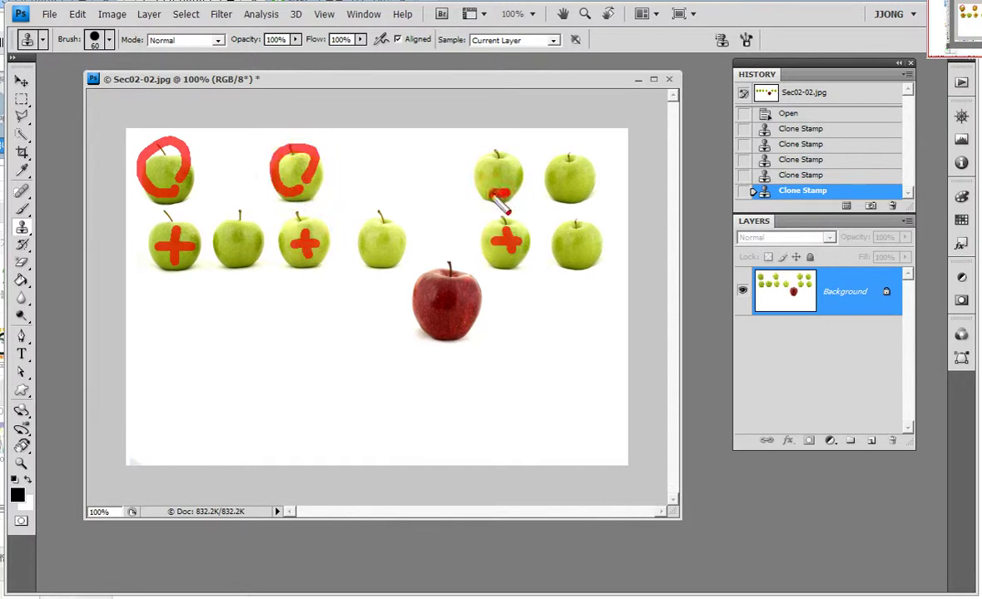
{"action": "left_click_drag", "start_coordinate": [499, 152], "coordinate": [498, 176]}
{"action": "mouse_move", "coordinate": [566, 242]}
{"action": "left_mouse_down"}
{"action": "mouse_move", "coordinate": [591, 245]}
{"action": "mouse_move", "coordinate": [577, 263]}
{"action": "left_mouse_up"}
{"action": "mouse_move", "coordinate": [571, 155]}
{"action": "left_mouse_down"}
{"action": "mouse_move", "coordinate": [550, 185]}
{"action": "mouse_move", "coordinate": [573, 158]}
{"action": "left_mouse_up"}
{"action": "mouse_move", "coordinate": [166, 404]}
{"action": "left_mouse_down"}
{"action": "mouse_move", "coordinate": [202, 405]}
{"action": "mouse_move", "coordinate": [158, 342]}
{"action": "mouse_move", "coordinate": [190, 318]}
{"action": "mouse_move", "coordinate": [184, 354]}
{"action": "left_mouse_up"}
{"action": "mouse_move", "coordinate": [317, 407]}
{"action": "left_mouse_down"}
{"action": "mouse_move", "coordinate": [340, 408]}
{"action": "mouse_move", "coordinate": [332, 425]}
{"action": "left_mouse_up"}
{"action": "mouse_move", "coordinate": [340, 344]}
{"action": "left_mouse_down"}
{"action": "mouse_move", "coordinate": [325, 329]}
{"action": "mouse_move", "coordinate": [343, 342]}
{"action": "left_mouse_up"}
{"action": "left_click", "coordinate": [518, 414]}
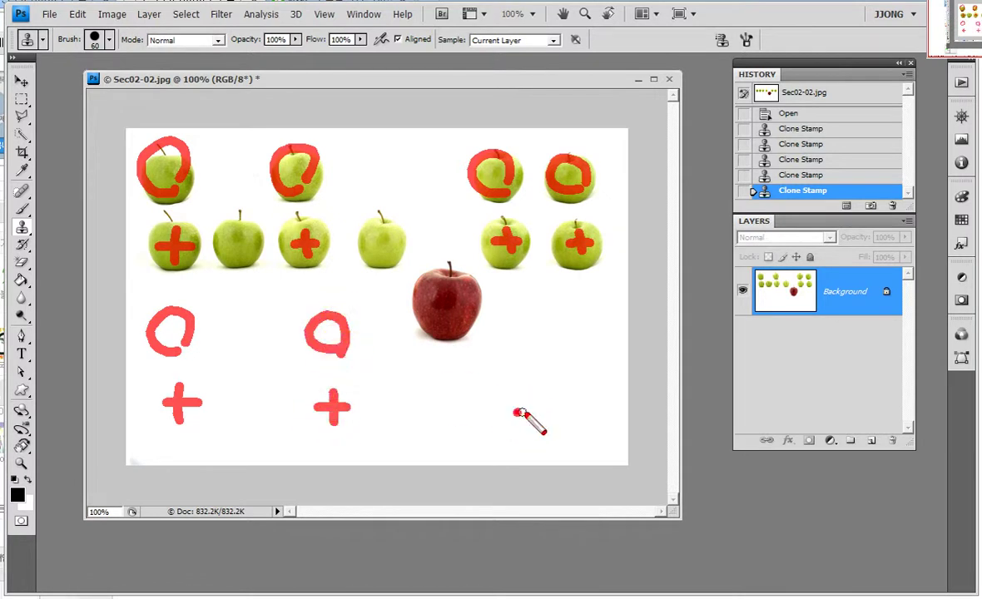
{"action": "left_click_drag", "start_coordinate": [526, 400], "coordinate": [526, 428]}
{"action": "mouse_move", "coordinate": [537, 323]}
{"action": "left_mouse_down"}
{"action": "mouse_move", "coordinate": [545, 341]}
{"action": "mouse_move", "coordinate": [537, 325]}
{"action": "left_mouse_up"}
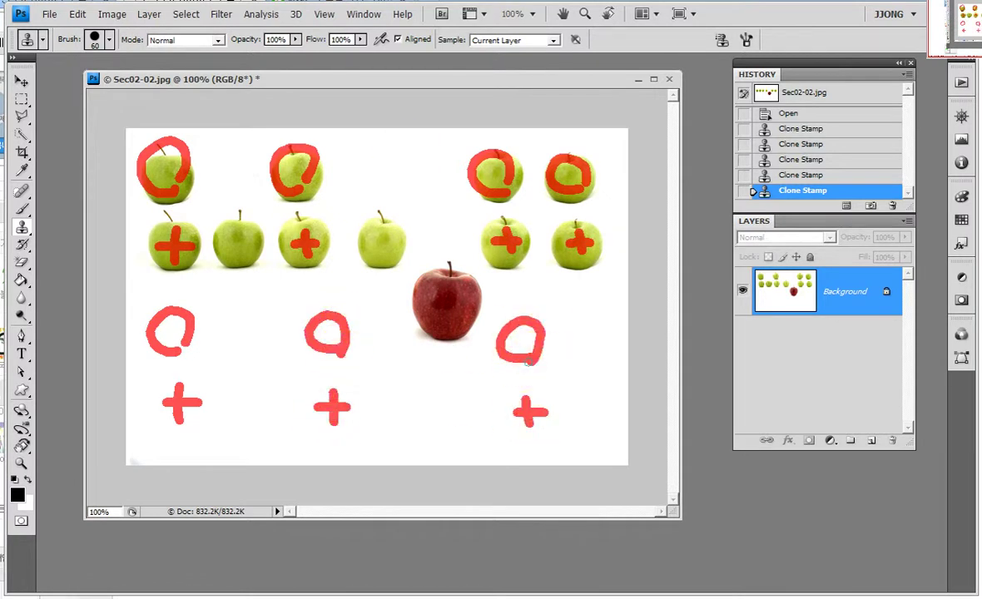
{"action": "left_click_drag", "start_coordinate": [379, 46], "coordinate": [376, 25]}
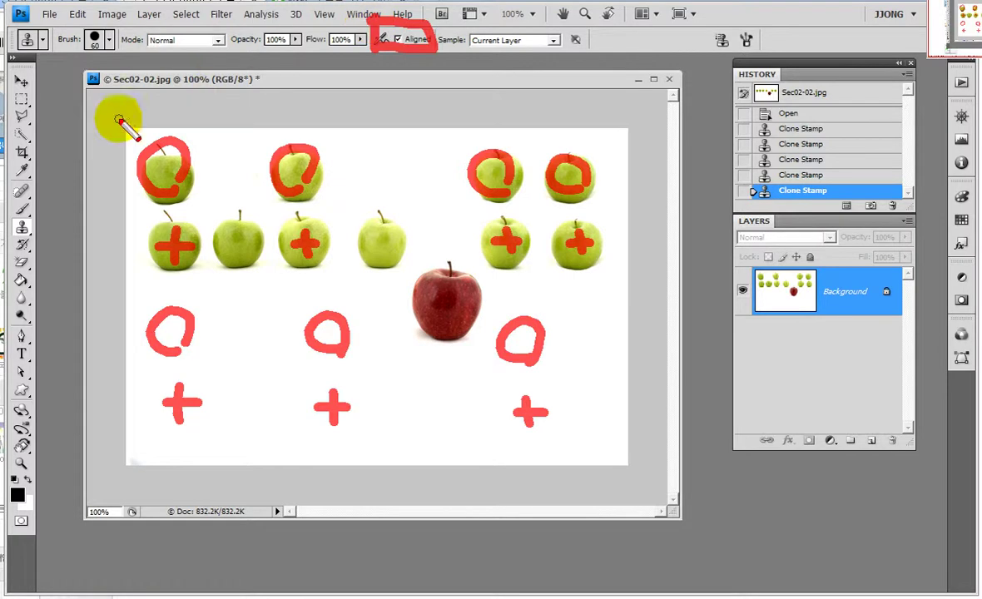
{"action": "mouse_move", "coordinate": [133, 127]}
{"action": "left_mouse_down"}
{"action": "mouse_move", "coordinate": [137, 275]}
{"action": "mouse_move", "coordinate": [198, 274]}
{"action": "mouse_move", "coordinate": [214, 176]}
{"action": "mouse_move", "coordinate": [149, 121]}
{"action": "mouse_move", "coordinate": [125, 127]}
{"action": "left_mouse_up"}
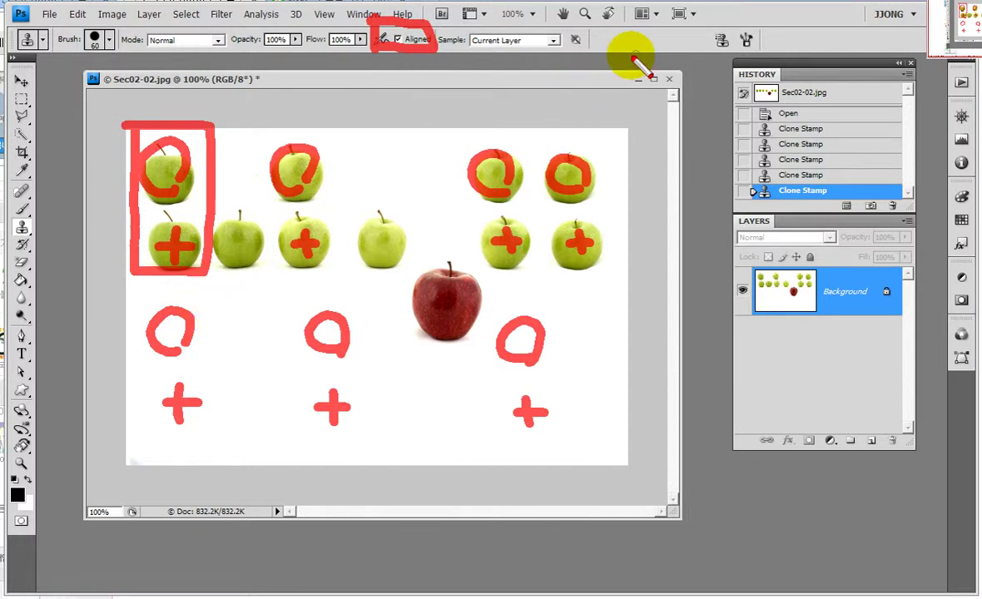
Step: Revert to the original snapshot, turn Aligned off, and clone four apples along the top
{"action": "left_click", "coordinate": [807, 96]}
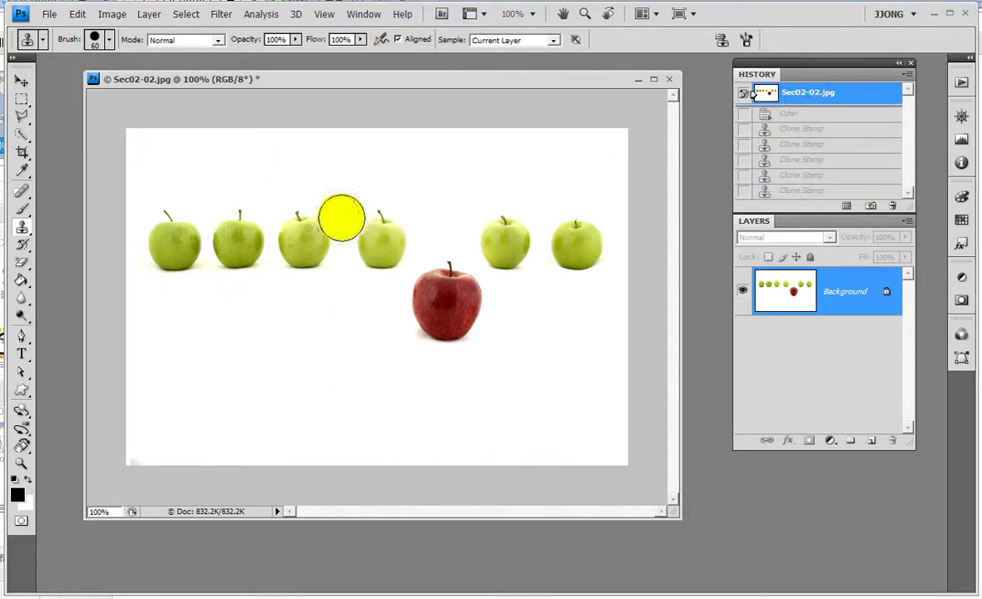
{"action": "left_click", "coordinate": [398, 40]}
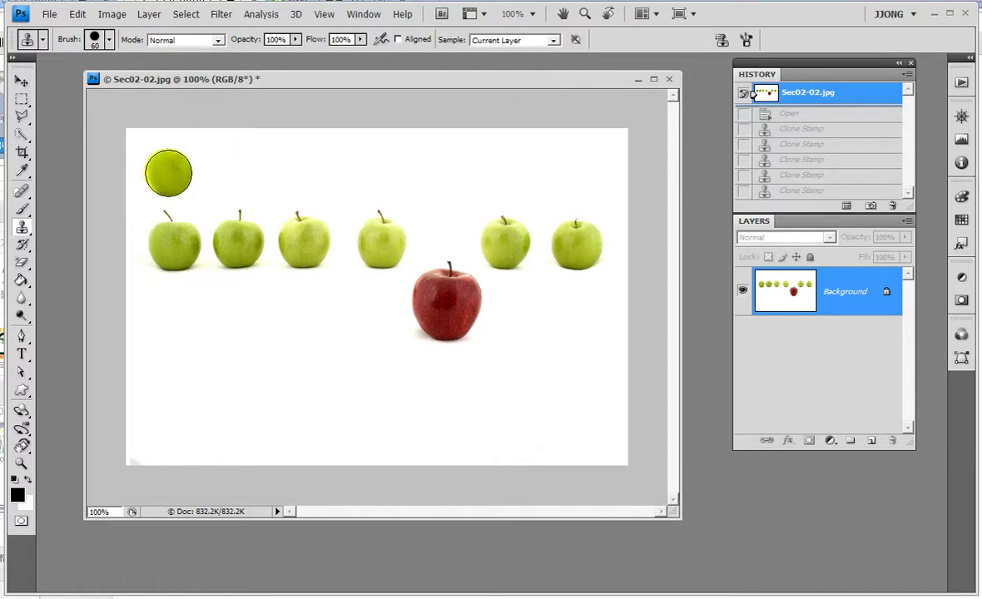
{"action": "left_click_drag", "start_coordinate": [169, 171], "coordinate": [182, 162]}
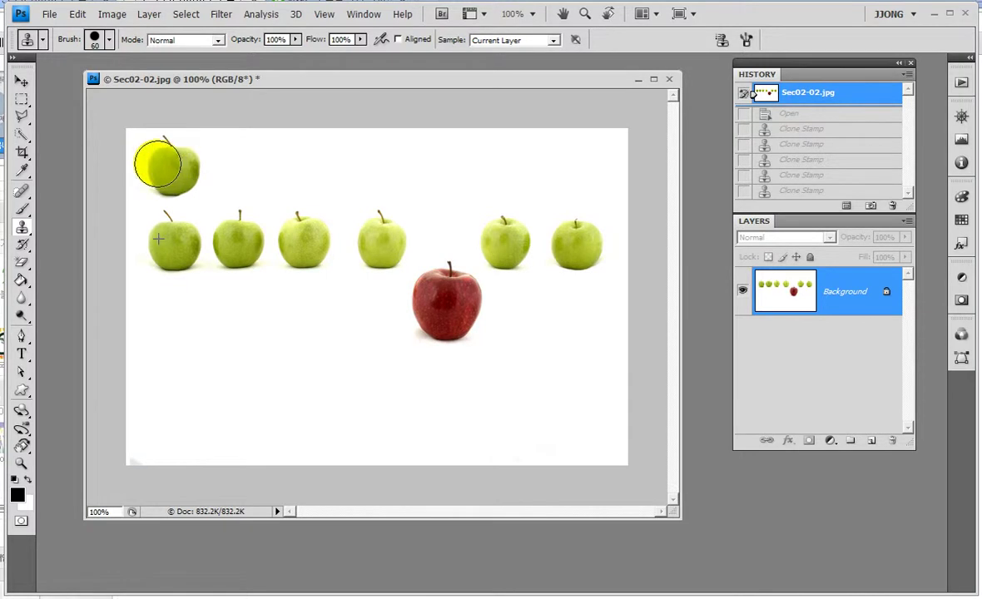
{"action": "left_click", "coordinate": [308, 170]}
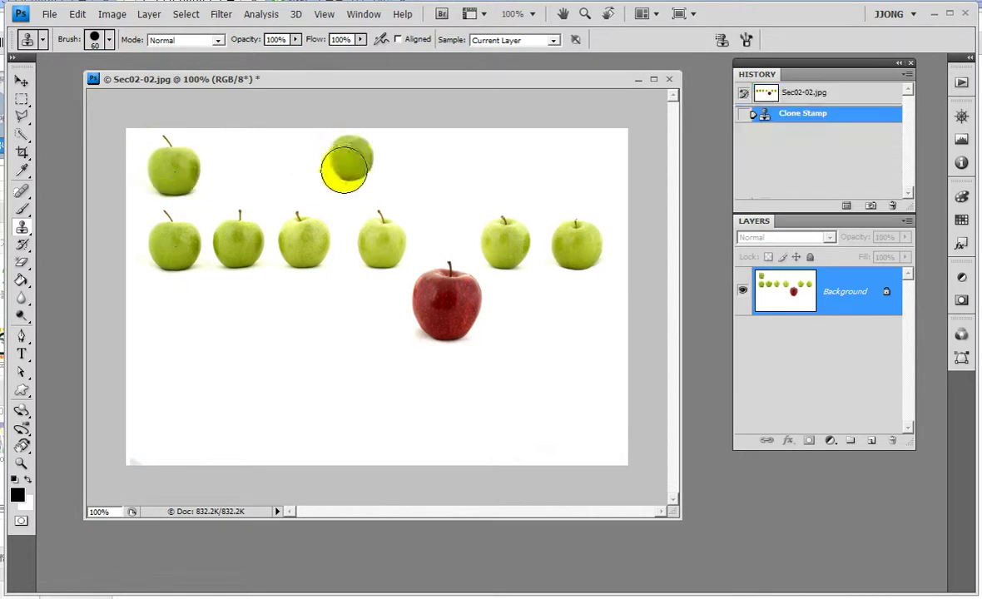
{"action": "mouse_move", "coordinate": [308, 170]}
{"action": "left_mouse_down"}
{"action": "mouse_move", "coordinate": [294, 158]}
{"action": "mouse_move", "coordinate": [322, 171]}
{"action": "left_mouse_up"}
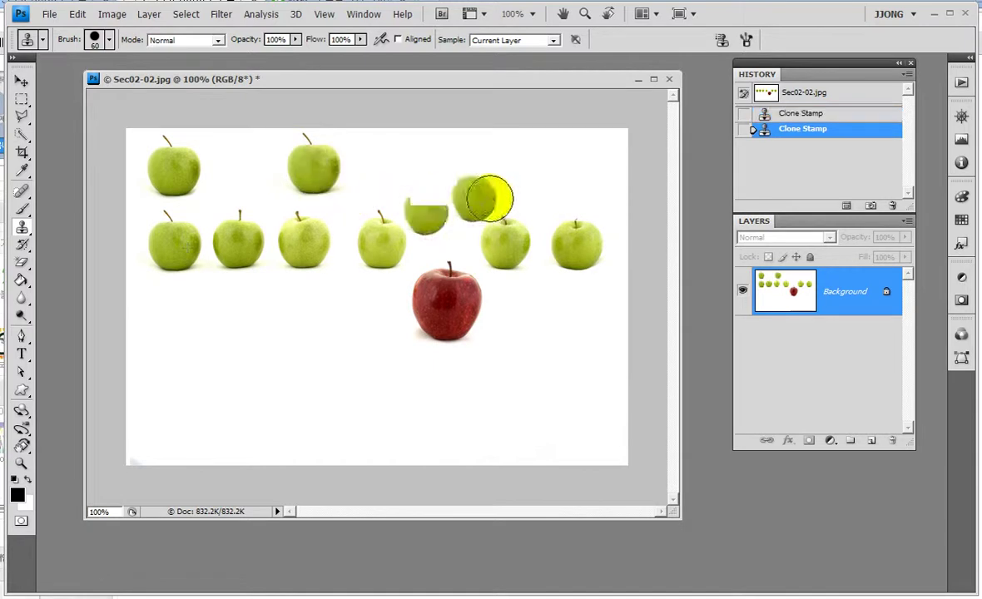
{"action": "left_click_drag", "start_coordinate": [502, 170], "coordinate": [501, 178]}
{"action": "mouse_move", "coordinate": [584, 171]}
{"action": "left_mouse_down"}
{"action": "mouse_move", "coordinate": [597, 156]}
{"action": "mouse_move", "coordinate": [592, 164]}
{"action": "left_mouse_up"}
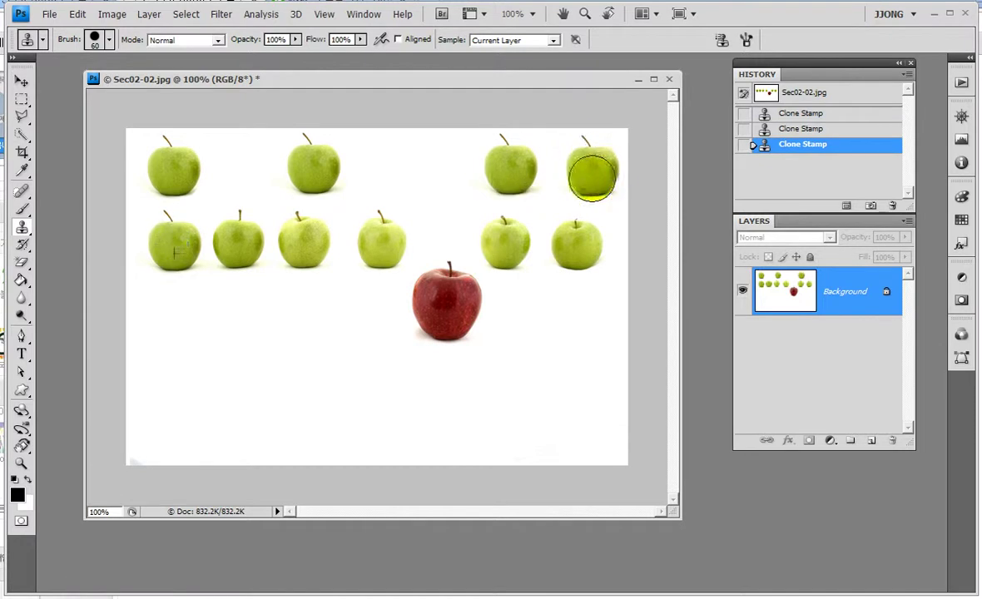
Step: Clone three more green apples in a new row beneath the originals
{"action": "left_click_drag", "start_coordinate": [184, 354], "coordinate": [190, 367]}
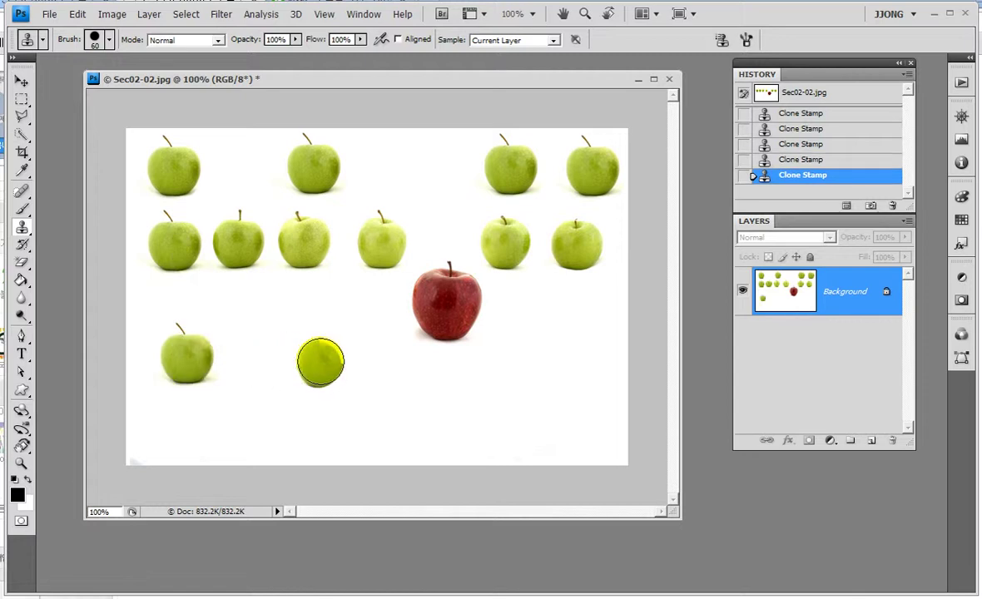
{"action": "left_click_drag", "start_coordinate": [305, 339], "coordinate": [327, 359]}
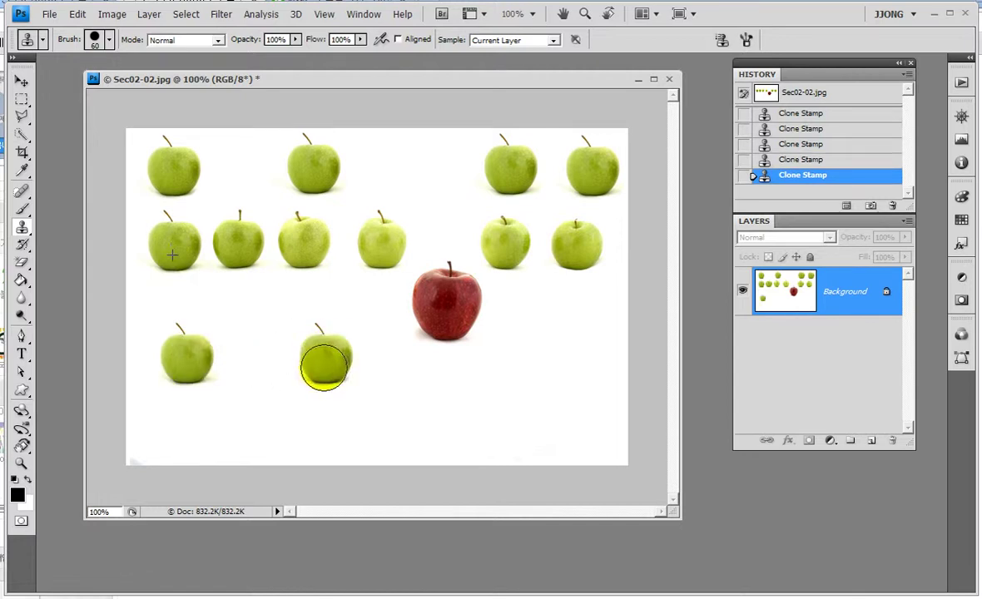
{"action": "left_click_drag", "start_coordinate": [333, 357], "coordinate": [325, 364]}
{"action": "mouse_move", "coordinate": [583, 368]}
{"action": "left_mouse_down"}
{"action": "mouse_move", "coordinate": [568, 374]}
{"action": "mouse_move", "coordinate": [578, 353]}
{"action": "left_mouse_up"}
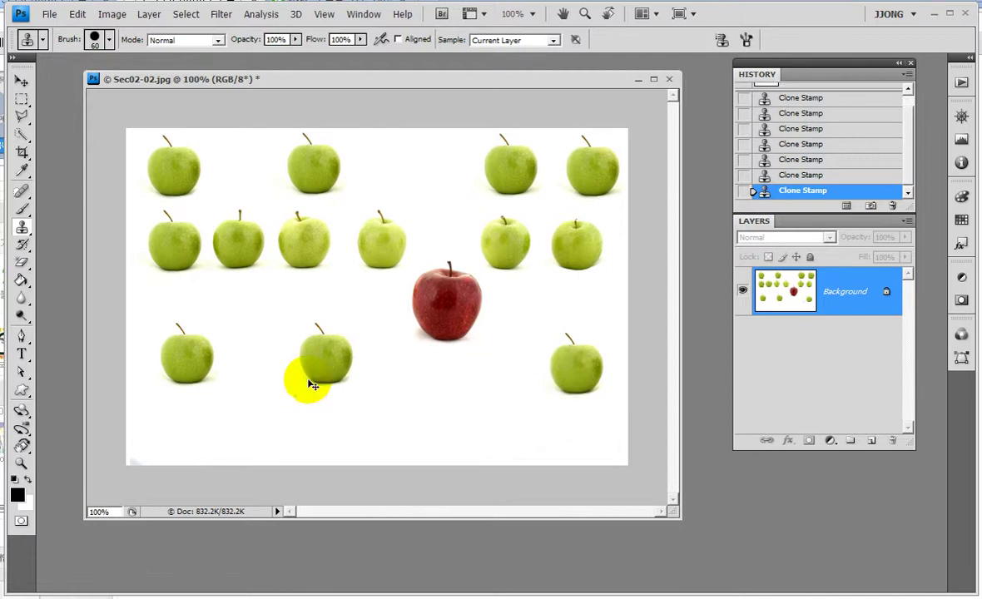
{"action": "left_click_drag", "start_coordinate": [194, 202], "coordinate": [237, 188]}
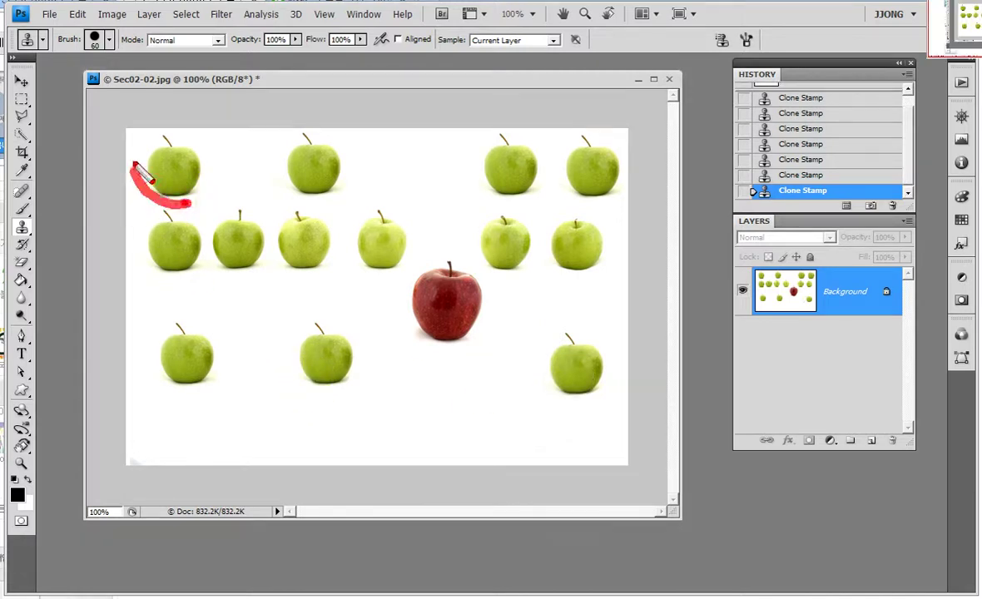
{"action": "left_click_drag", "start_coordinate": [316, 199], "coordinate": [358, 187]}
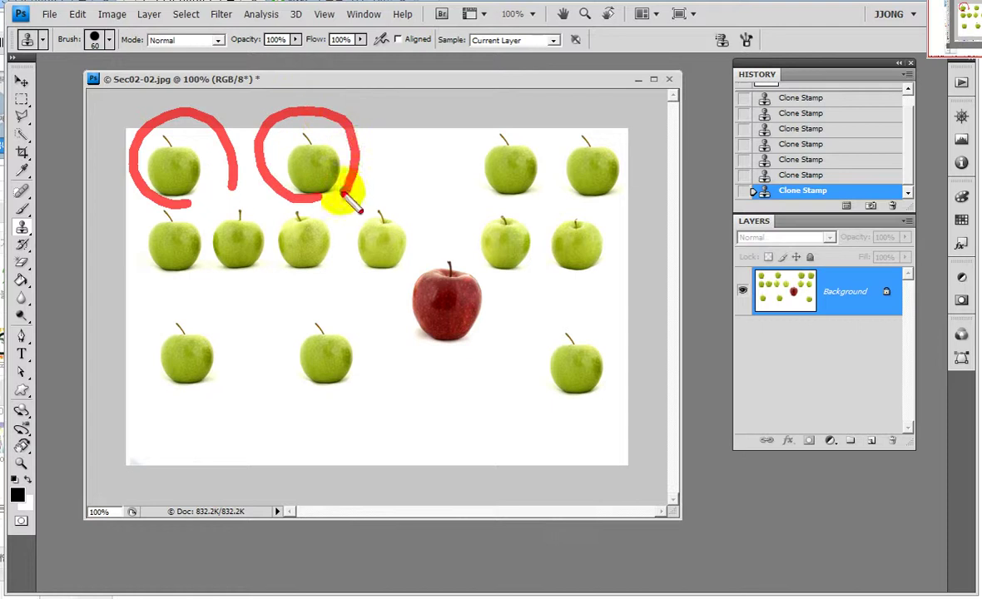
{"action": "mouse_move", "coordinate": [167, 233]}
{"action": "left_mouse_down"}
{"action": "mouse_move", "coordinate": [167, 266]}
{"action": "mouse_move", "coordinate": [197, 259]}
{"action": "left_mouse_up"}
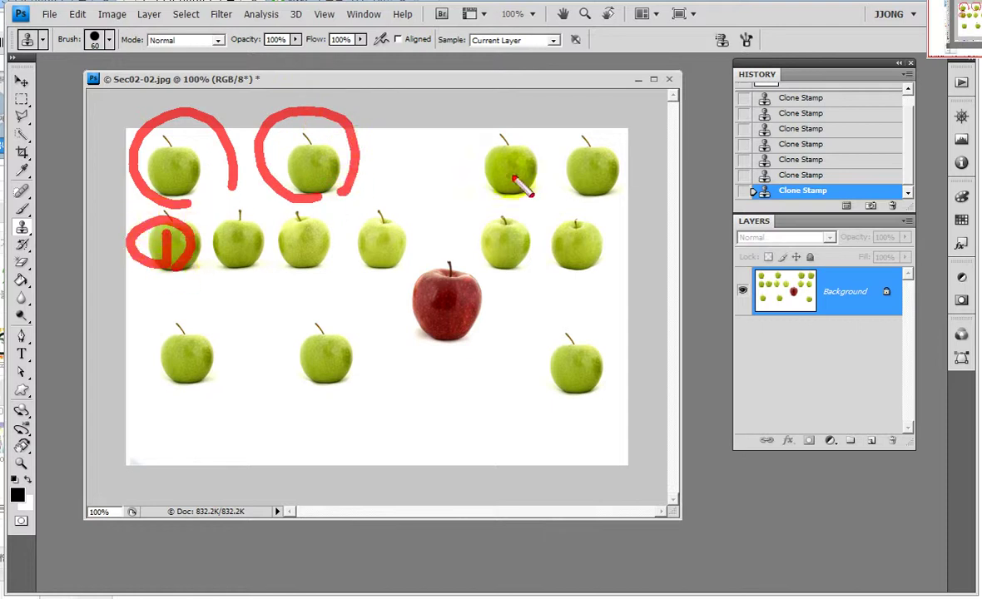
{"action": "mouse_move", "coordinate": [502, 199]}
{"action": "left_mouse_down"}
{"action": "mouse_move", "coordinate": [490, 111]}
{"action": "mouse_move", "coordinate": [533, 192]}
{"action": "left_mouse_up"}
{"action": "mouse_move", "coordinate": [609, 186]}
{"action": "left_mouse_down"}
{"action": "mouse_move", "coordinate": [560, 147]}
{"action": "mouse_move", "coordinate": [608, 183]}
{"action": "left_mouse_up"}
{"action": "mouse_move", "coordinate": [198, 387]}
{"action": "left_mouse_down"}
{"action": "mouse_move", "coordinate": [166, 321]}
{"action": "mouse_move", "coordinate": [237, 389]}
{"action": "left_mouse_up"}
{"action": "mouse_move", "coordinate": [343, 400]}
{"action": "left_mouse_down"}
{"action": "mouse_move", "coordinate": [278, 368]}
{"action": "mouse_move", "coordinate": [366, 369]}
{"action": "mouse_move", "coordinate": [349, 401]}
{"action": "left_mouse_up"}
{"action": "left_click_drag", "start_coordinate": [602, 402], "coordinate": [596, 329]}
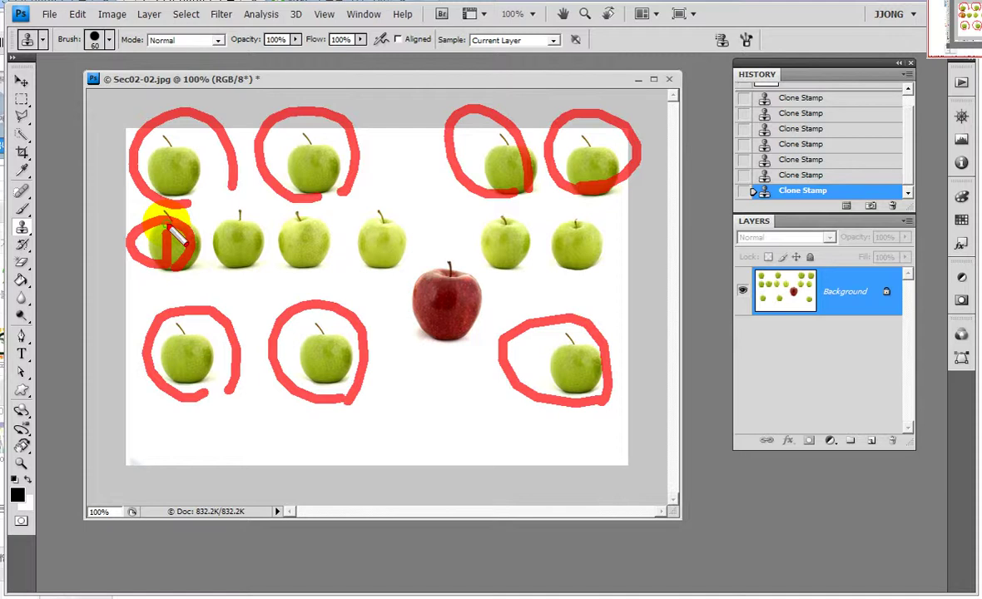
{"action": "left_click_drag", "start_coordinate": [367, 24], "coordinate": [416, 60]}
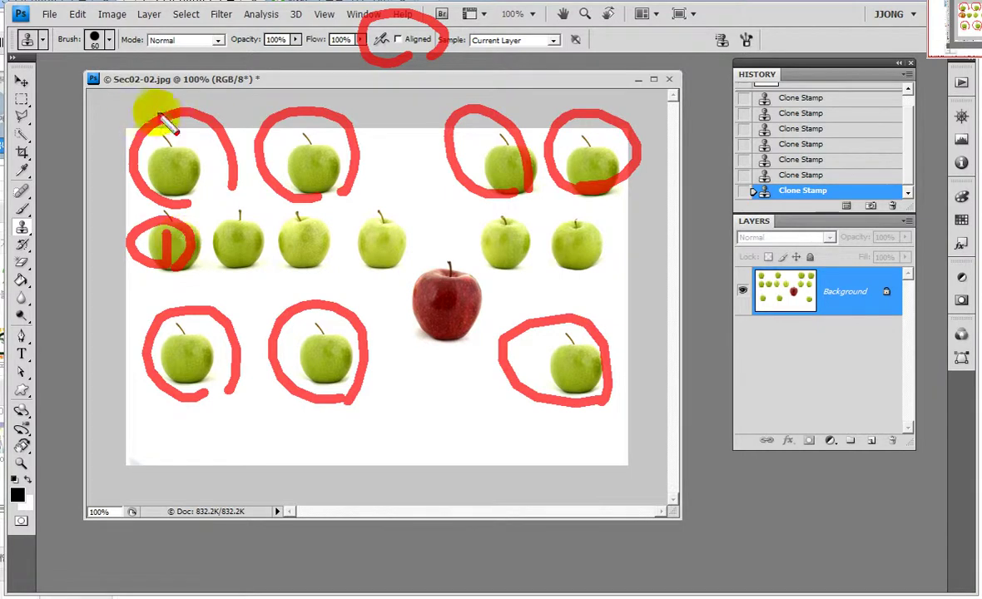
{"action": "mouse_move", "coordinate": [326, 371]}
{"action": "left_mouse_down"}
{"action": "mouse_move", "coordinate": [540, 370]}
{"action": "mouse_move", "coordinate": [522, 377]}
{"action": "mouse_move", "coordinate": [406, 340]}
{"action": "mouse_move", "coordinate": [401, 410]}
{"action": "mouse_move", "coordinate": [444, 339]}
{"action": "mouse_move", "coordinate": [495, 314]}
{"action": "left_mouse_up"}
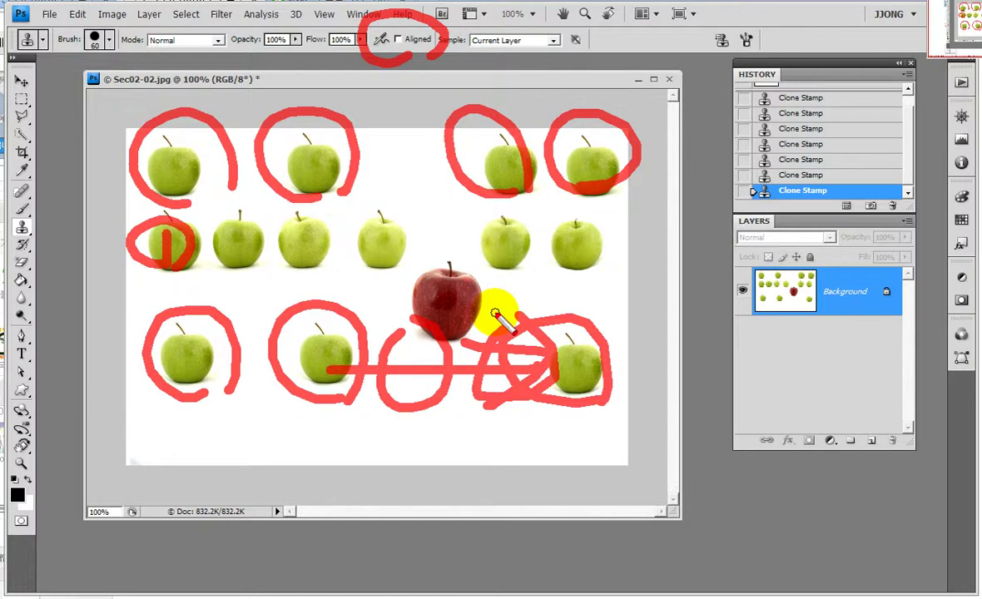
{"action": "mouse_move", "coordinate": [175, 241]}
{"action": "left_mouse_down"}
{"action": "mouse_move", "coordinate": [154, 248]}
{"action": "mouse_move", "coordinate": [171, 275]}
{"action": "mouse_move", "coordinate": [153, 241]}
{"action": "mouse_move", "coordinate": [185, 270]}
{"action": "mouse_move", "coordinate": [150, 210]}
{"action": "mouse_move", "coordinate": [179, 279]}
{"action": "mouse_move", "coordinate": [154, 241]}
{"action": "mouse_move", "coordinate": [185, 268]}
{"action": "mouse_move", "coordinate": [188, 206]}
{"action": "mouse_move", "coordinate": [181, 276]}
{"action": "left_mouse_up"}
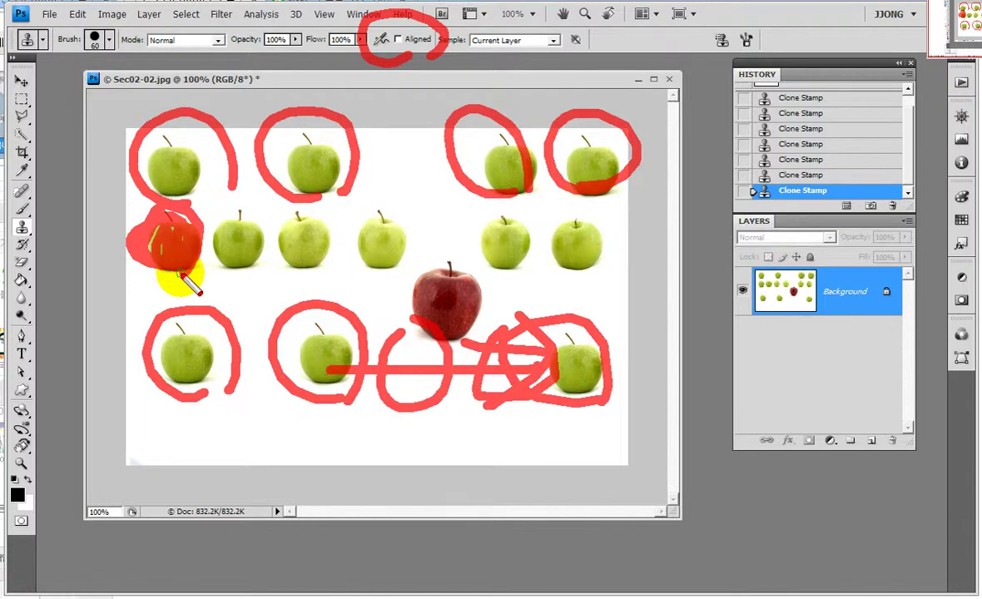
{"action": "left_click_drag", "start_coordinate": [384, 42], "coordinate": [399, 63]}
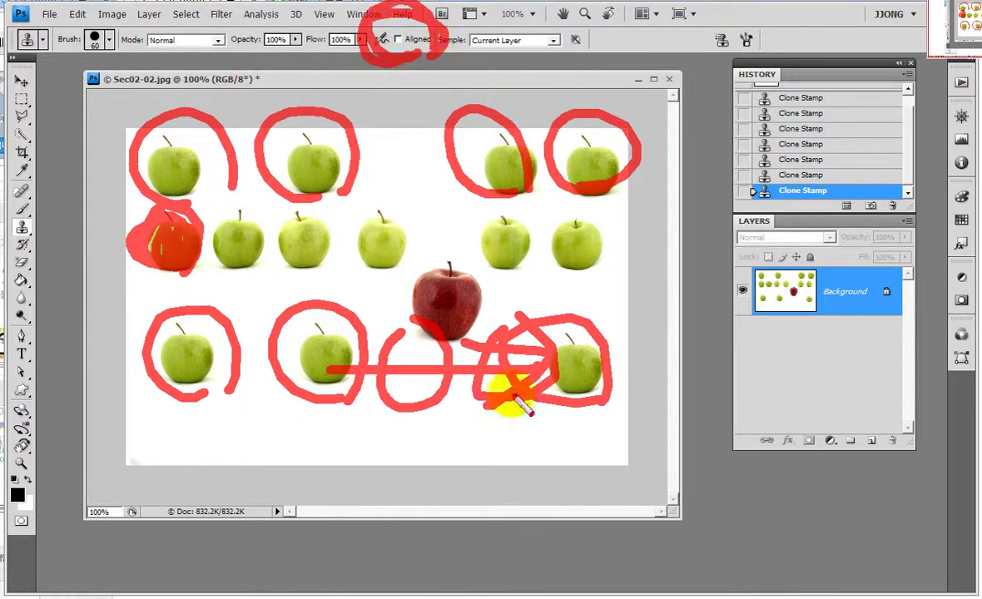
{"action": "key", "text": "Escape"}
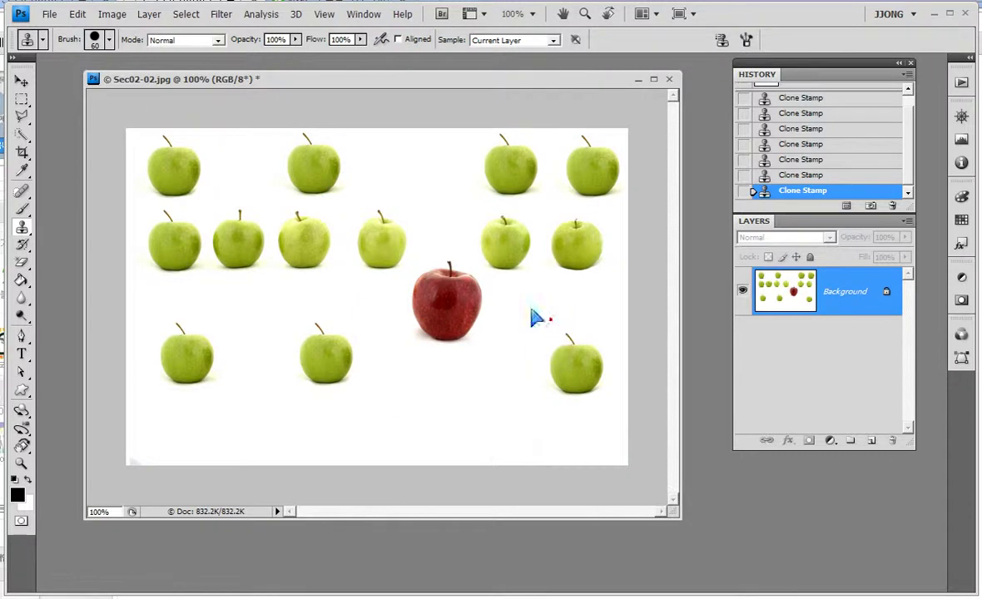